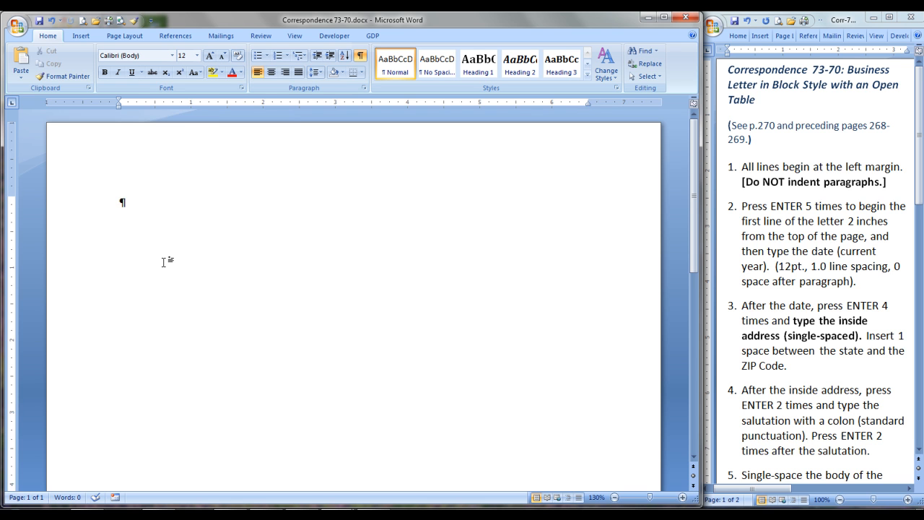
Start the letter with five blank lines followed by the date March 1, 2010
key(Return)
key(Return)
key(Return)
key(Return)
key(Return)
text(March )
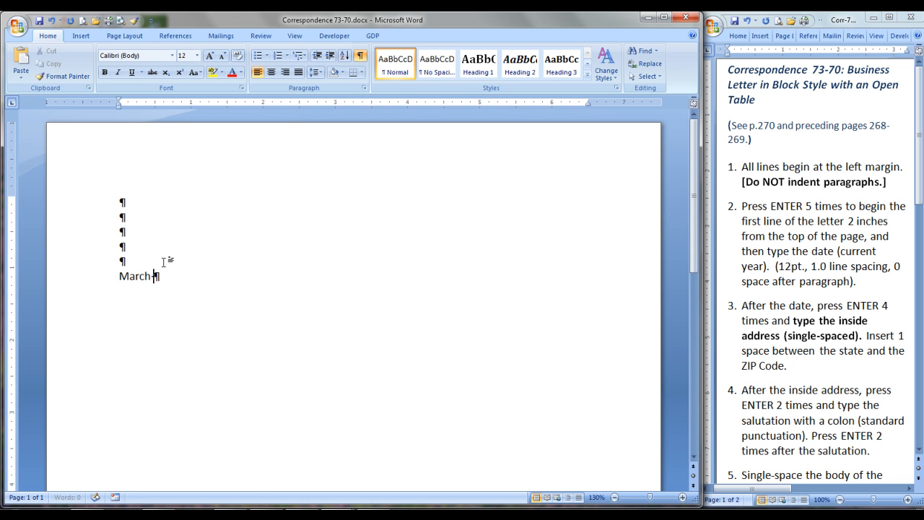
text(1, 2010)
Enter the single-spaced inside address four lines below the date: recipient's title and name, Austin Communications, street address, and city, state and ZIP Code
key(Return)
key(Return)
key(Return)
key(Return)
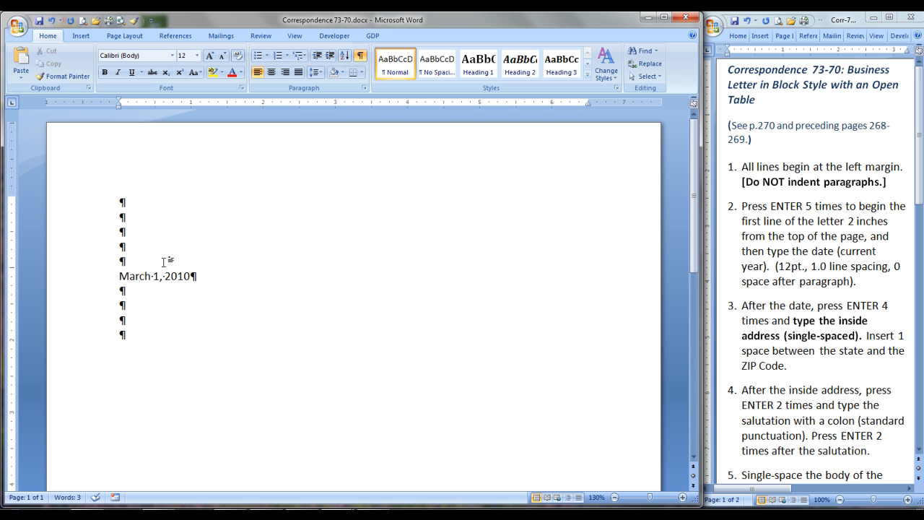
text(Ms. Maureen Testa)
key(Return)
text(Austin Communications)
key(Return)
text(37 Pittsburgh Road)
key(Return)
text(Franklin, PA)
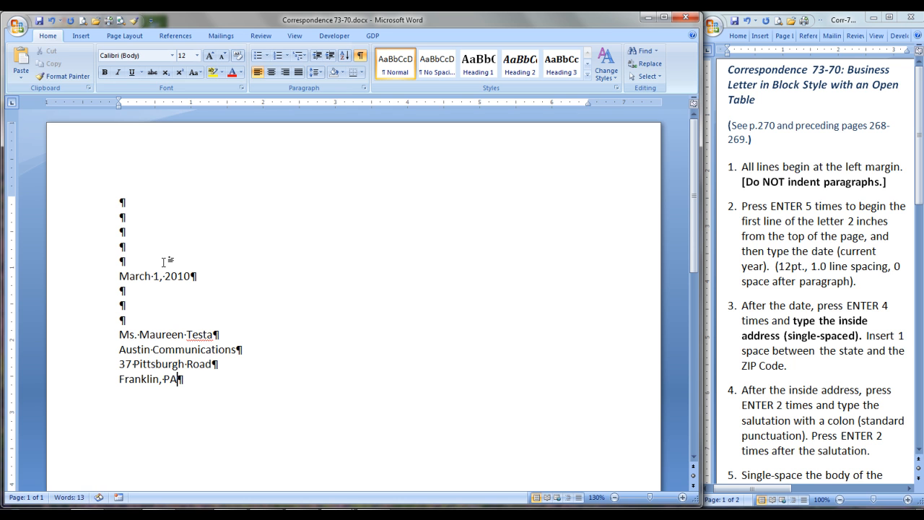
text( 16323)
Add the salutation to the recipient, ending with a colon, with one blank line before and after it
key(Return)
key(Return)
text(Dear Ms. Testa)
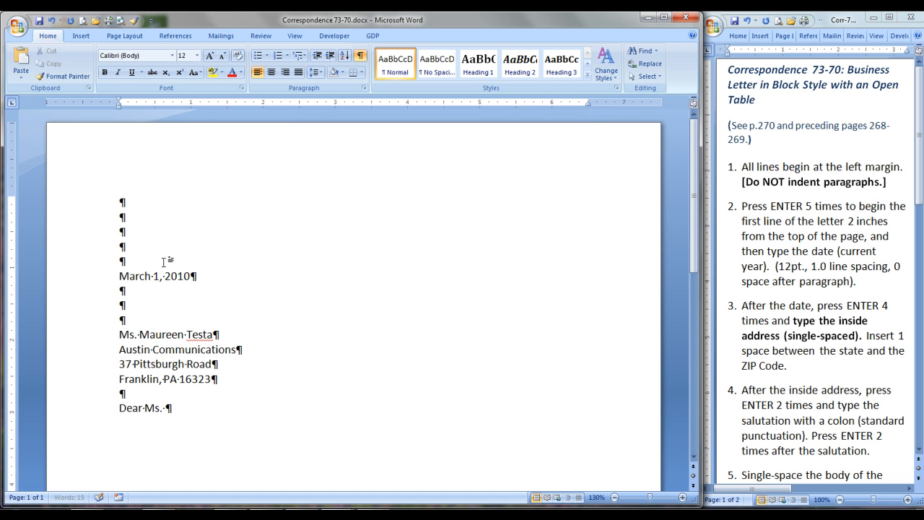
text(:)
key(Return)
key(Return)
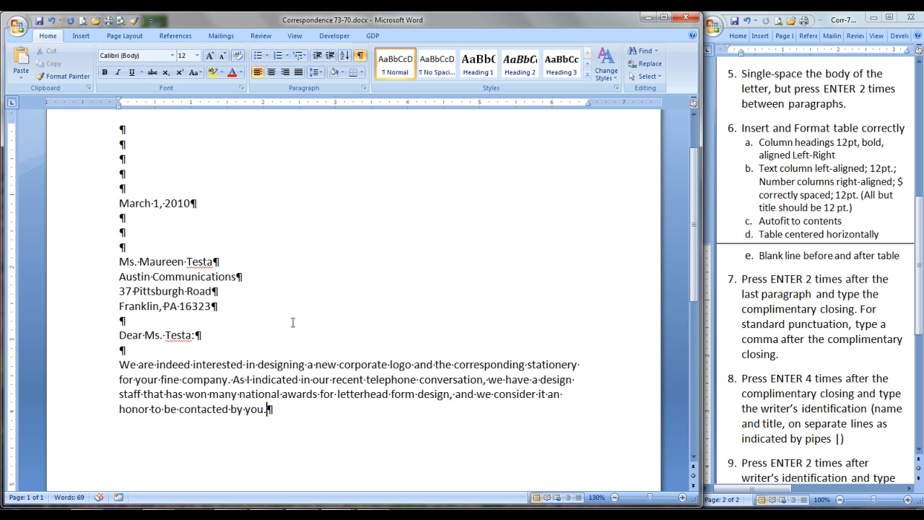
Add the second body paragraph, running from "Within a couple of weeks, we will submit" to "modified price list for the printed stationery:"
key(Return)
key(Return)
text(Within a couple of weeks, we will submit to you and your committee several basic designs. Based on your evaluation and suggestions, we can go from there. Here is a modified price list for the printed stationery:)
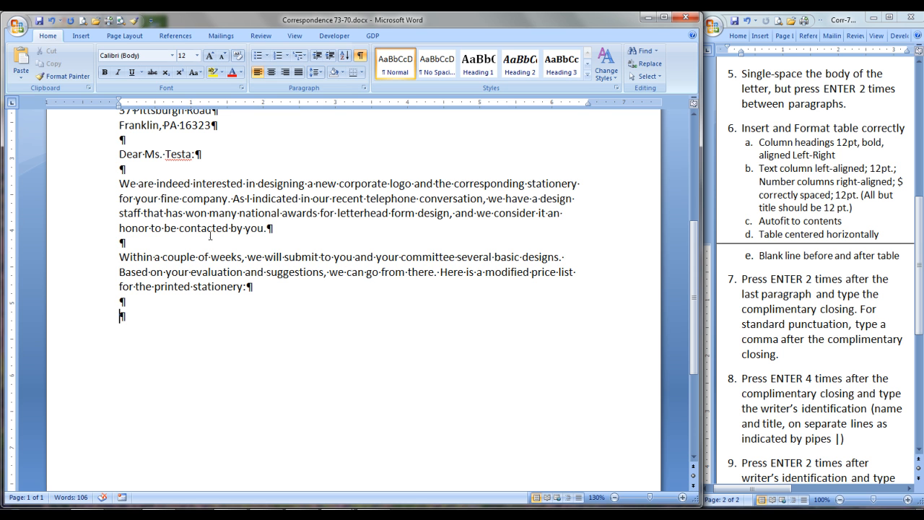
Insert a table with 2 columns and 5 rows below the second body paragraph
click(82, 37)
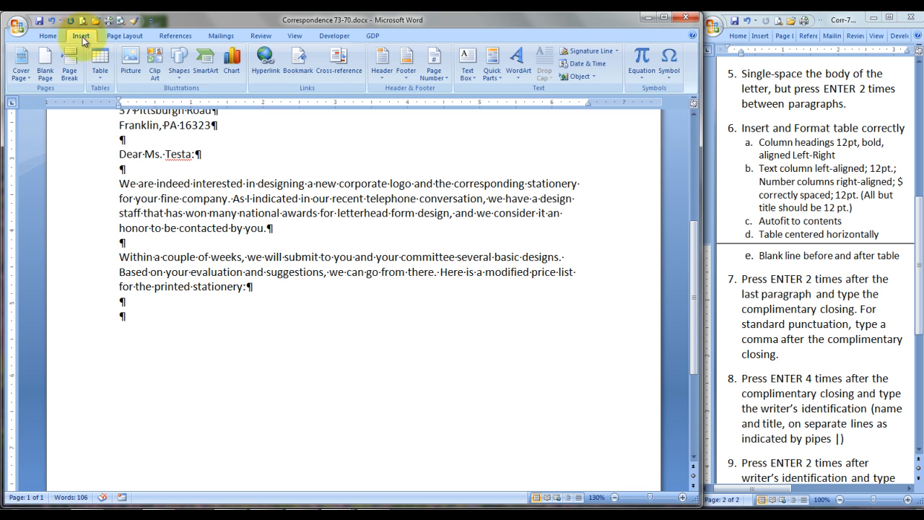
click(99, 77)
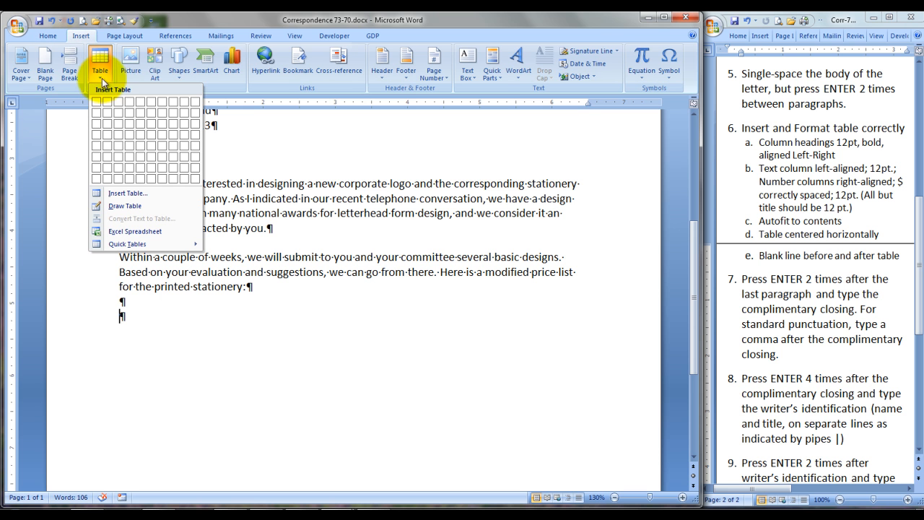
click(115, 193)
click(407, 215)
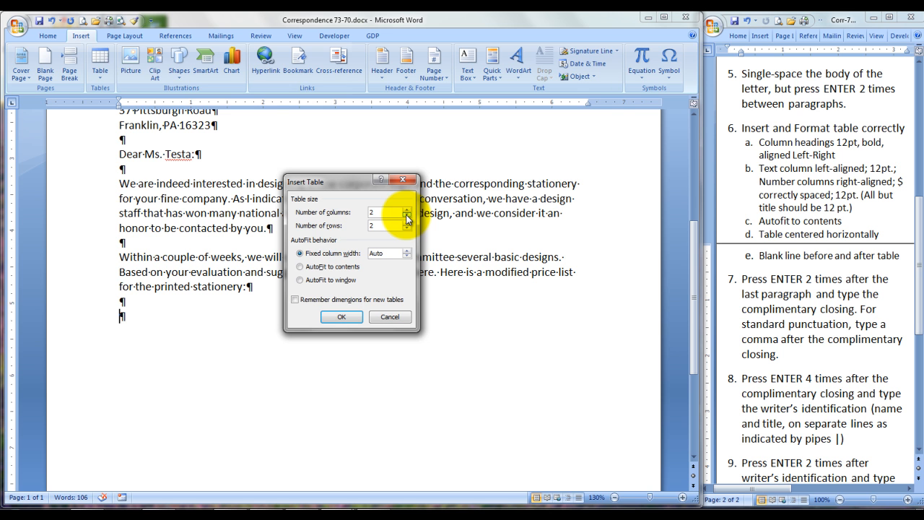
click(407, 223)
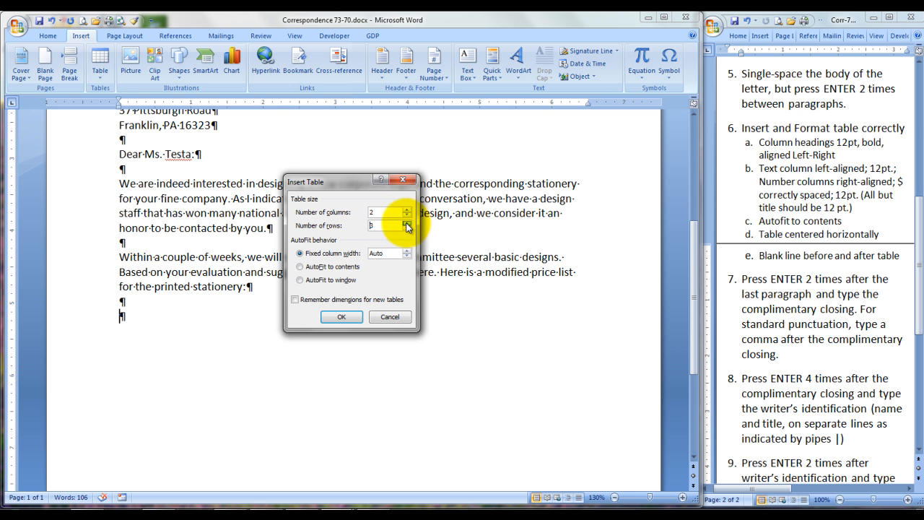
click(406, 223)
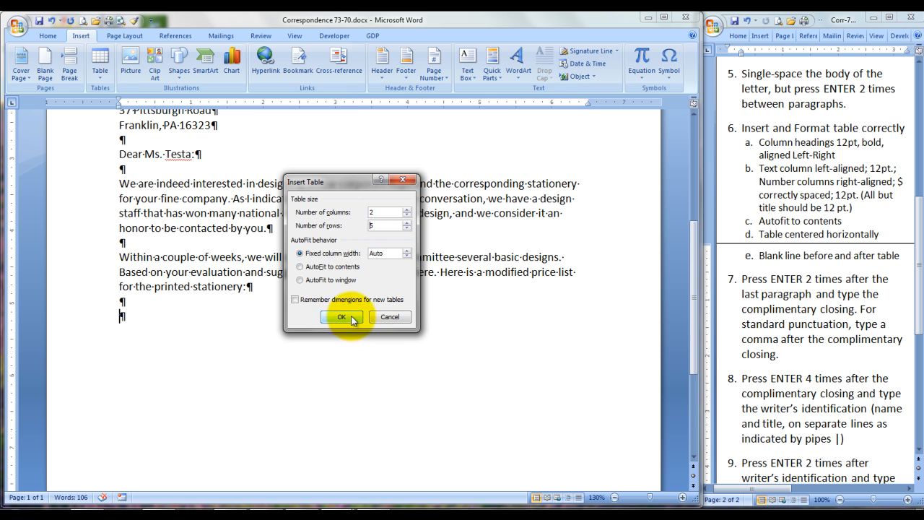
click(345, 318)
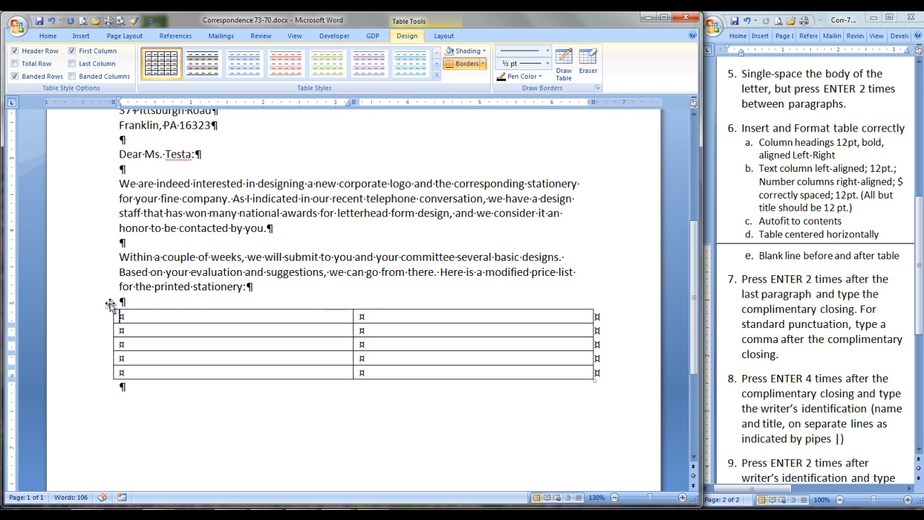
Remove all borders from the whole table to make it an open table
click(110, 305)
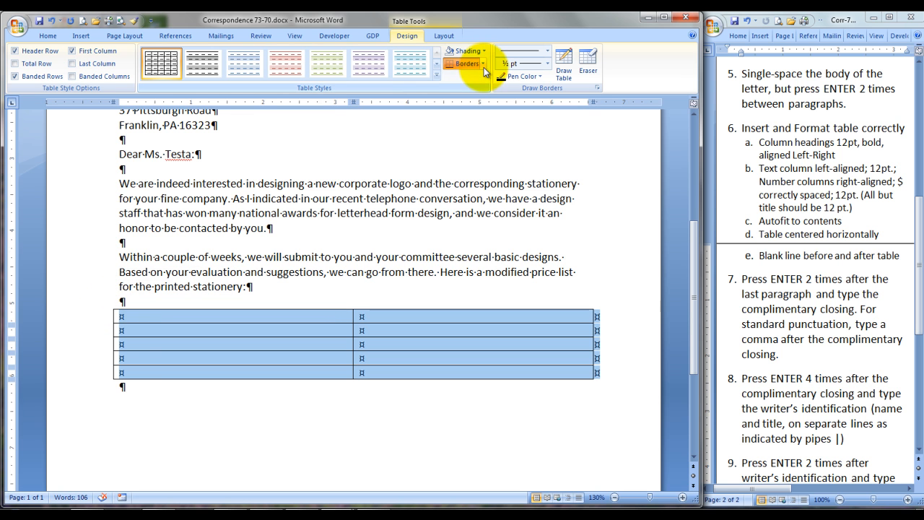
click(484, 67)
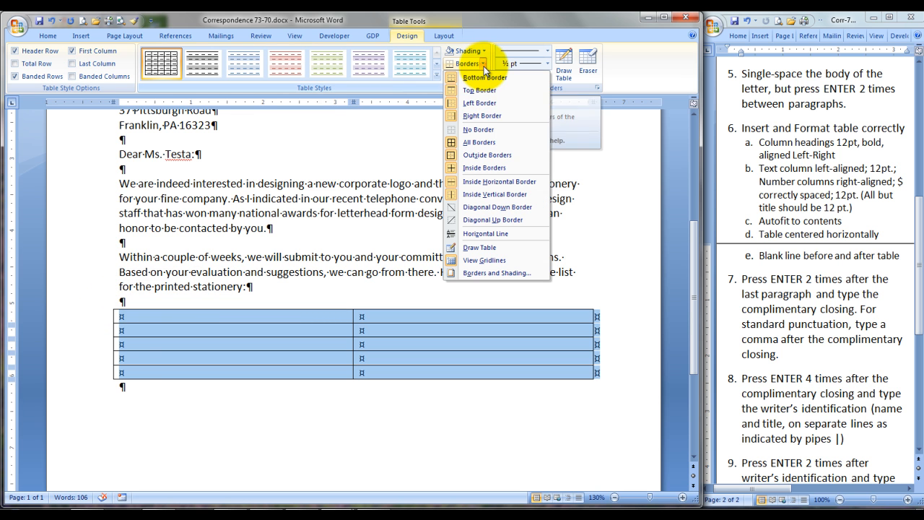
click(480, 130)
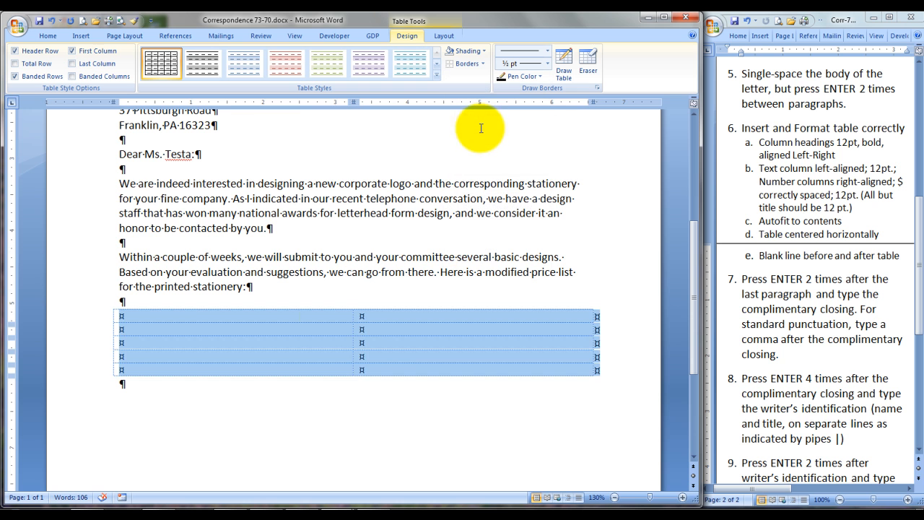
click(324, 317)
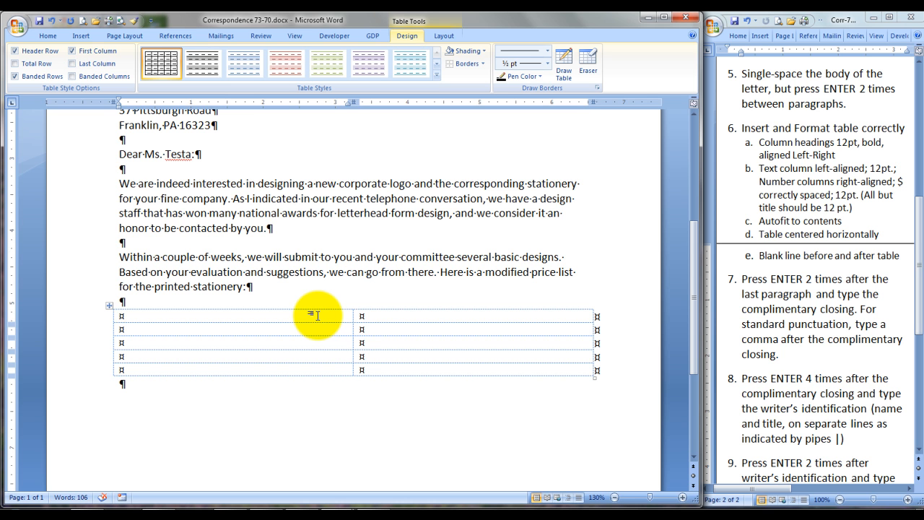
Set the font size of the whole table to 12 points
click(109, 306)
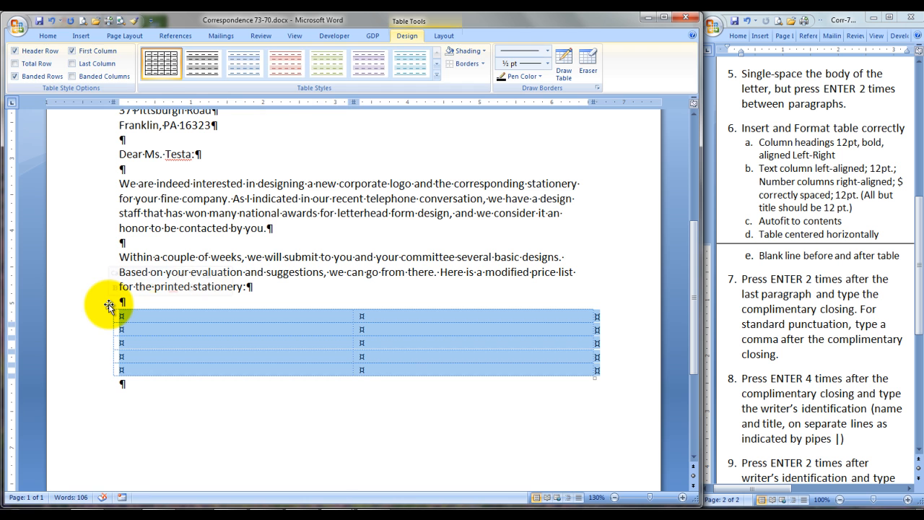
click(49, 36)
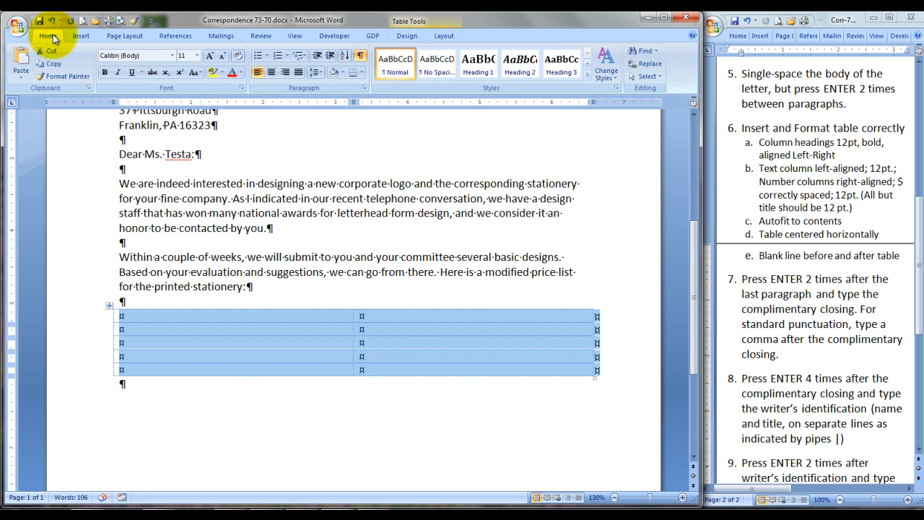
click(197, 62)
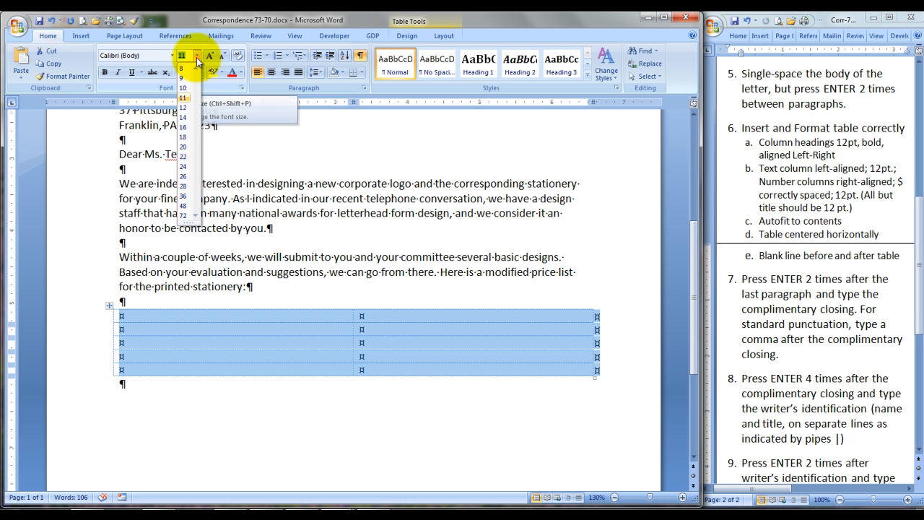
click(183, 108)
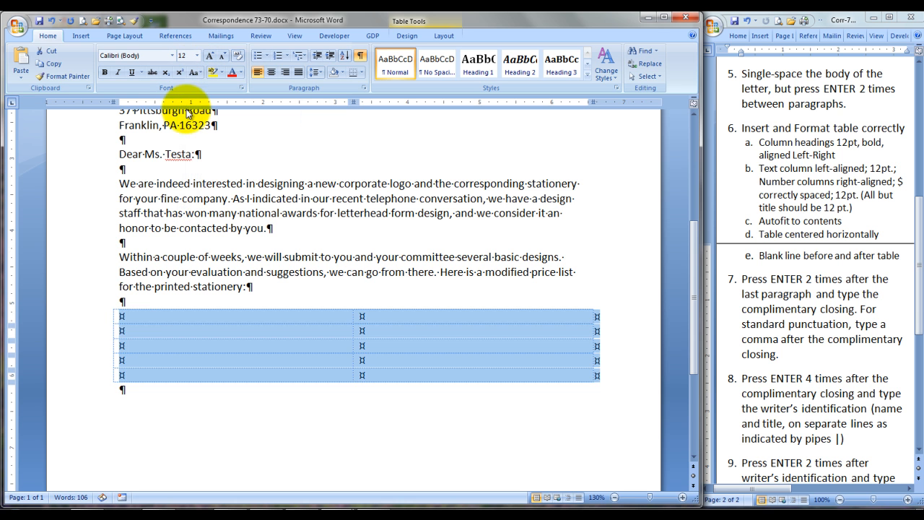
Fill the table with bold headings Stationery and Cost; Letterhead (500 sheets) $ 80.00; Business cards (1,000 cards) 39.50; Coated brochures (1,000 sheets) 219.30; Envelopes 92.00
click(154, 319)
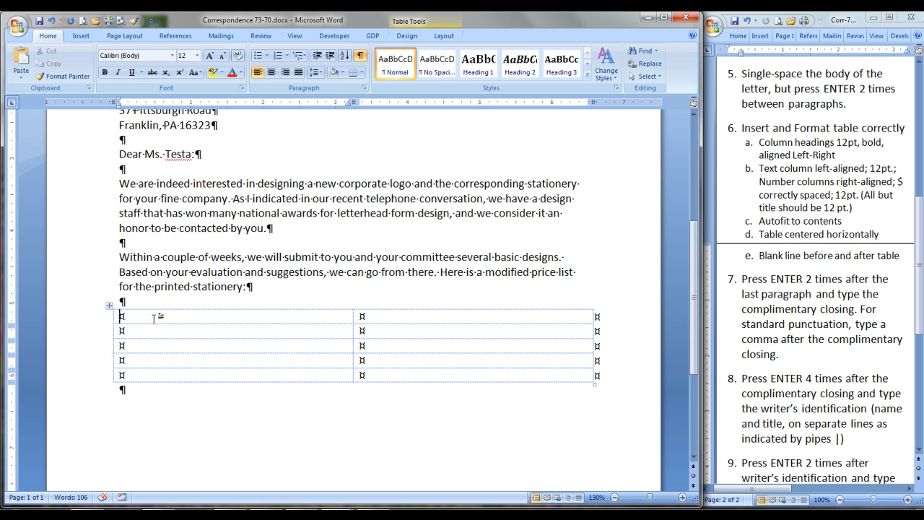
text(Stationery	Cost Letterhead (500 sheets)	$-80.00 Business cards (1,000 cards)	39.50 Coated brochures (1,000 sheets)	219.30 Envelopes	92.00)
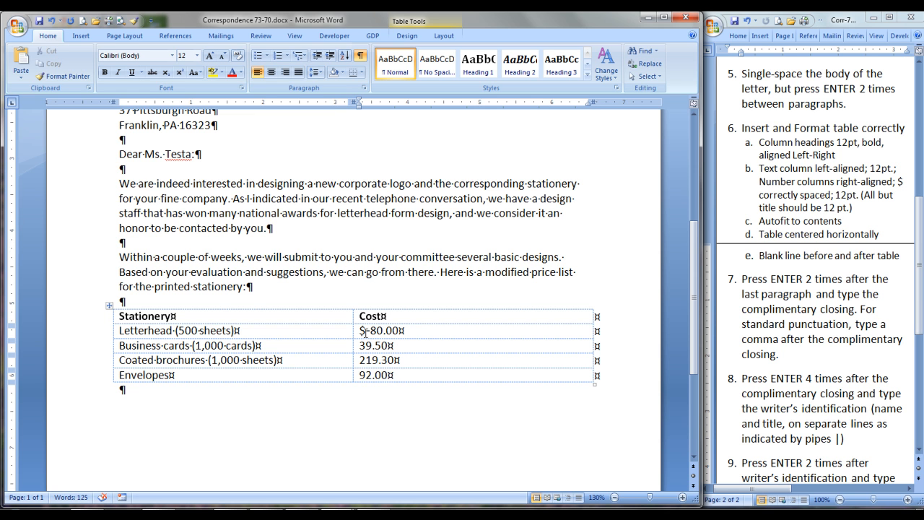
Right-align the entire Cost column, heading included, and autofit the table to its contents
drag(361, 316, 396, 376)
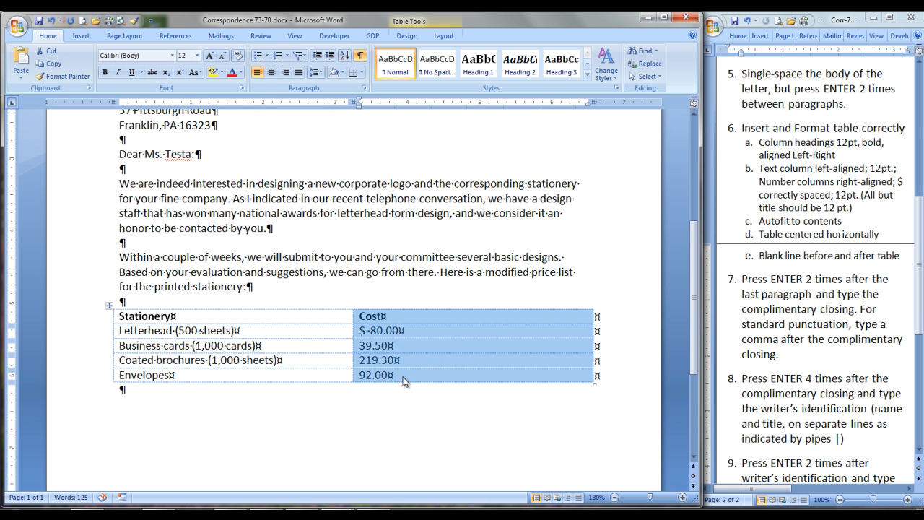
click(286, 78)
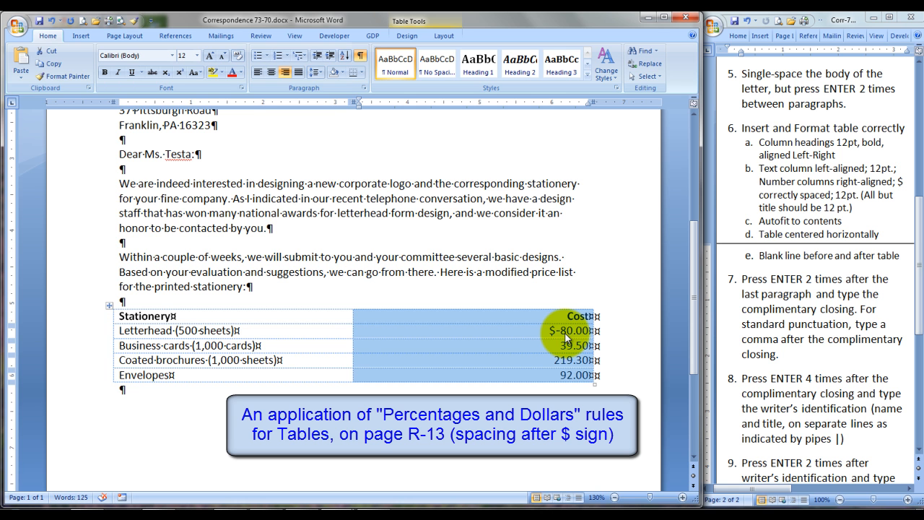
click(312, 319)
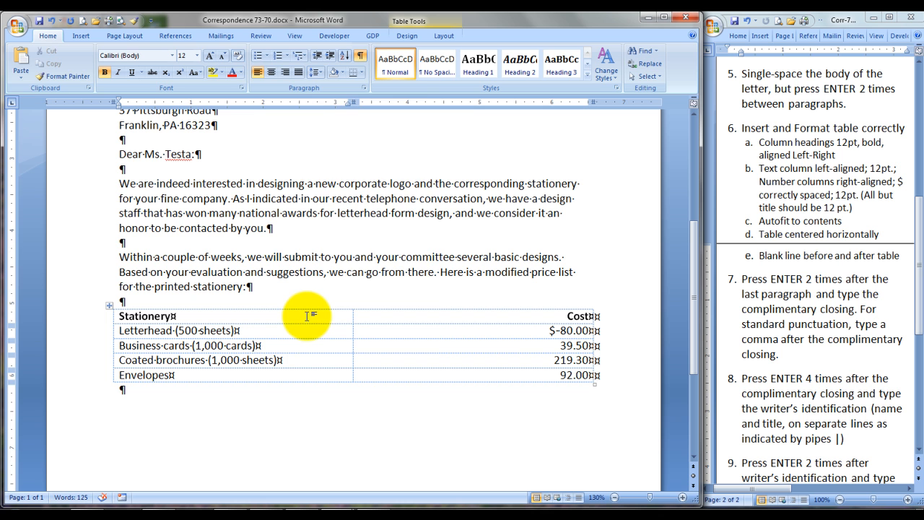
right_click(307, 316)
mouse_move(369, 218)
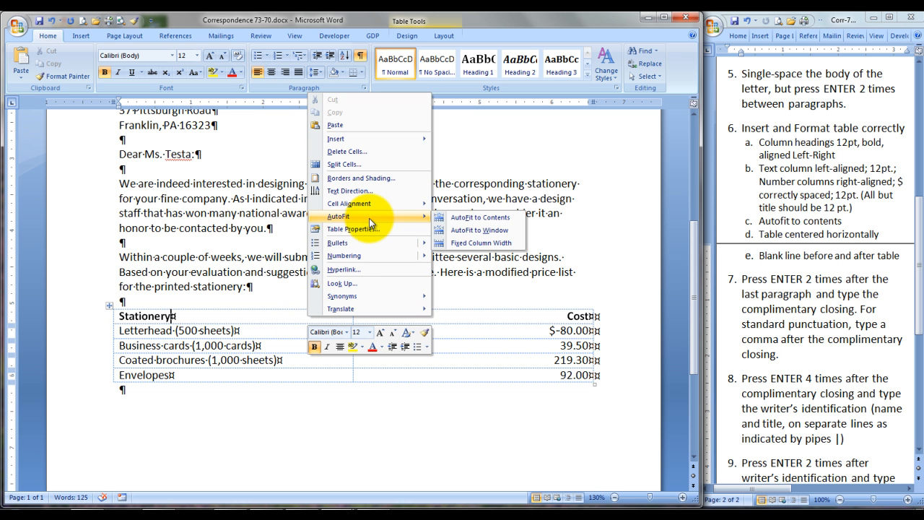
click(464, 219)
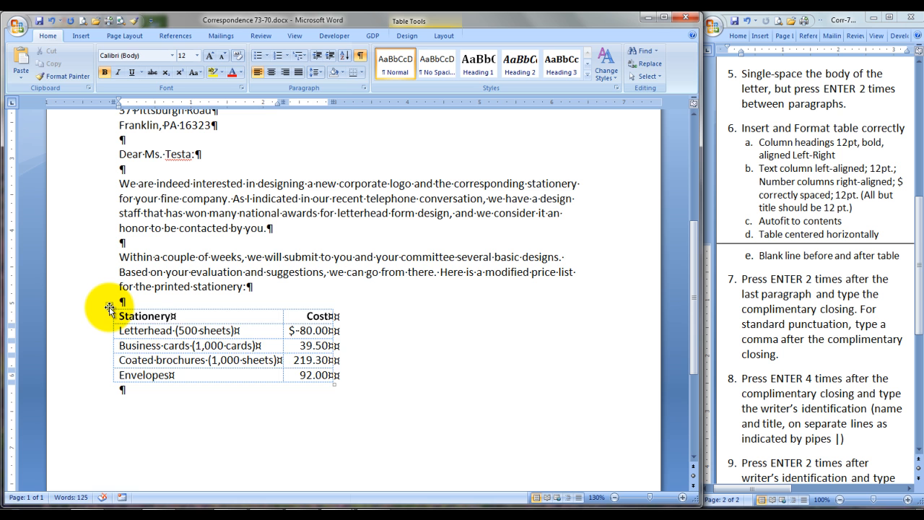
Center the whole table horizontally on the page through its table properties
click(109, 309)
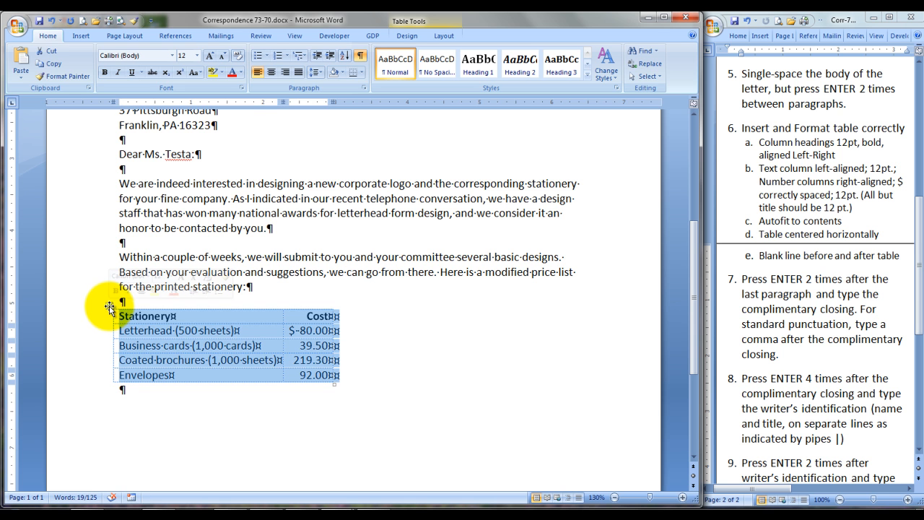
click(443, 36)
click(36, 76)
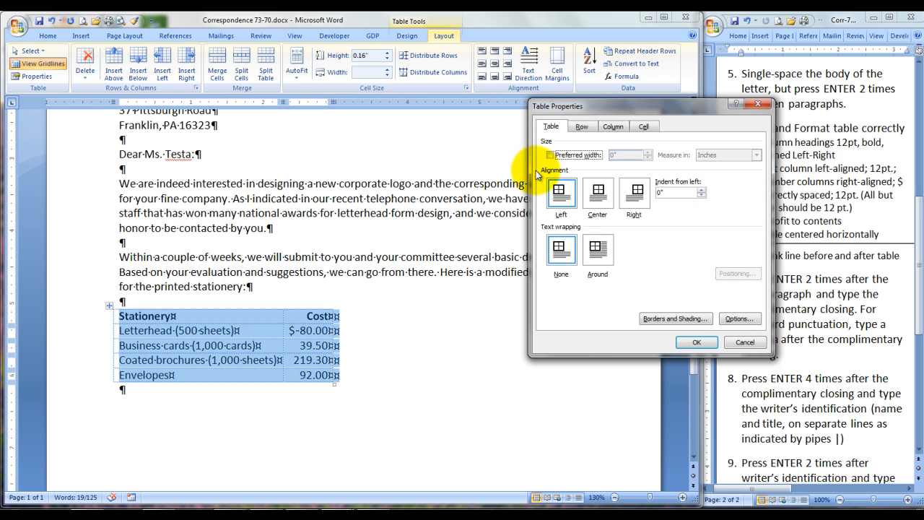
click(600, 205)
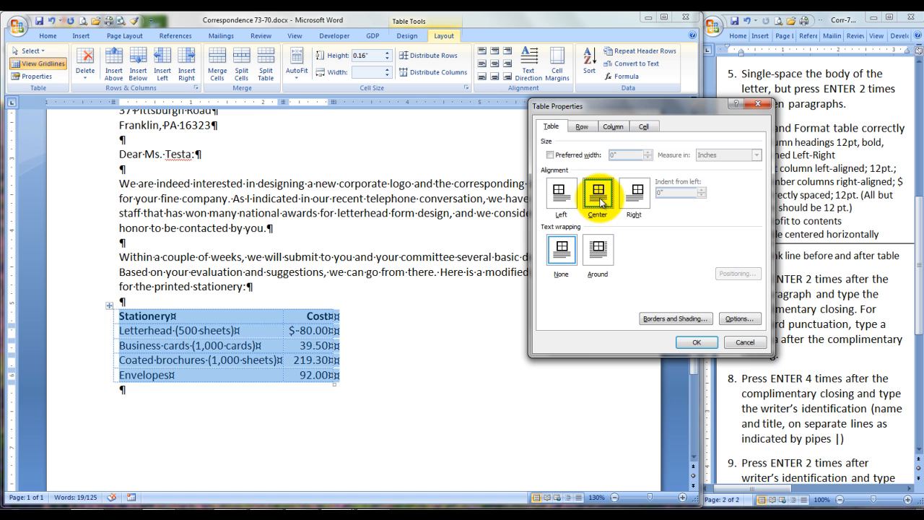
click(697, 343)
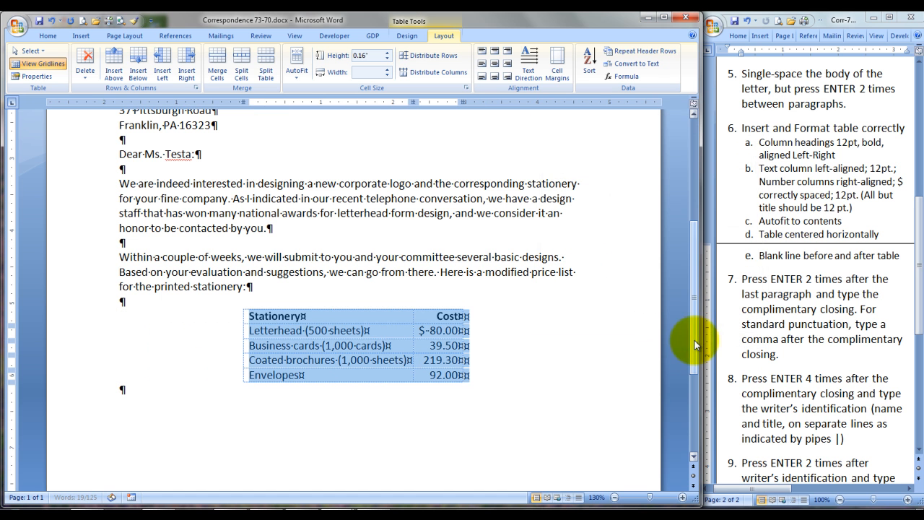
Below the table, add "In the meantime, please call me if we can be of further service." and the complimentary closing "Sincerely yours,"
click(122, 390)
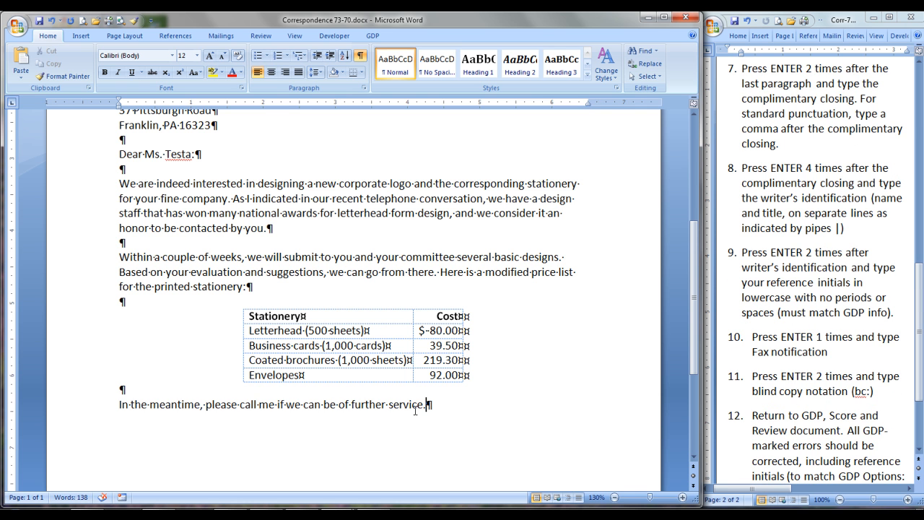
key(Return)
key(Return)
text(Sincerely yours,)
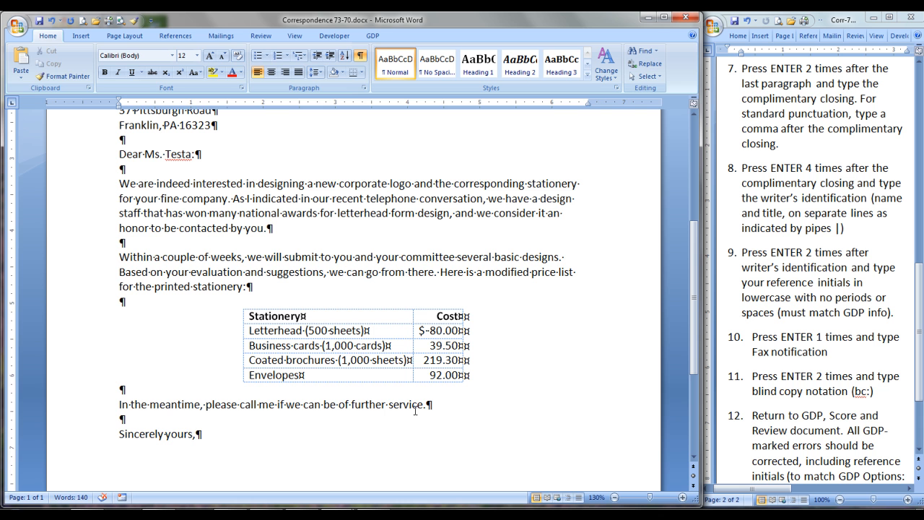
Enter the writer's full name four lines below the complimentary closing
key(Return)
key(Return)
key(Return)
key(Return)
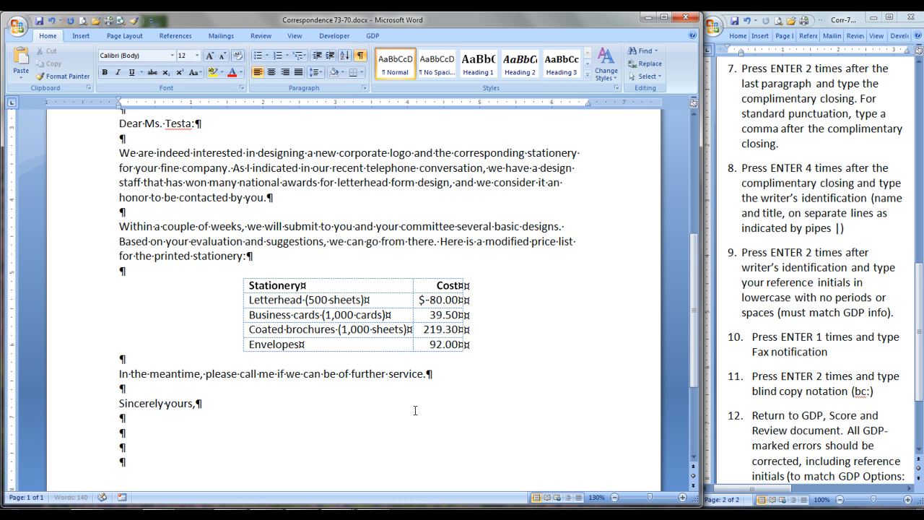
text(Samantha A. Steele)
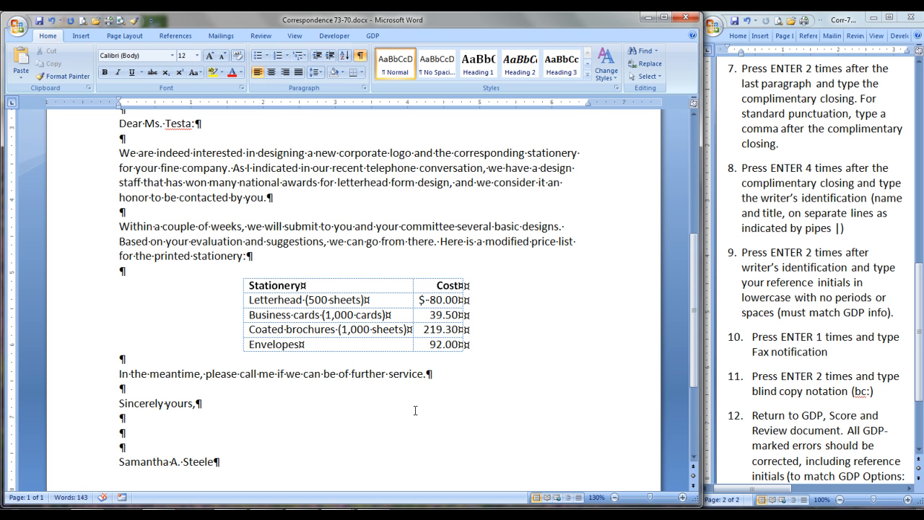
Enter the writer's title "General Manager" on the line directly below the writer's name
key(Return)
text(Gene)
text(Manager)
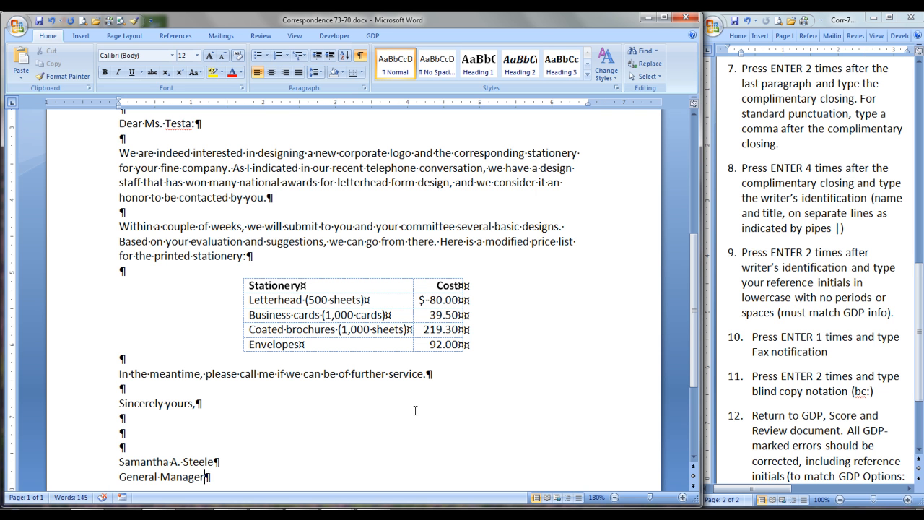
Add the lowercase reference initials "srg" two lines below the title, with the fax notation "By fax" on the line beneath them
key(Return)
key(Return)
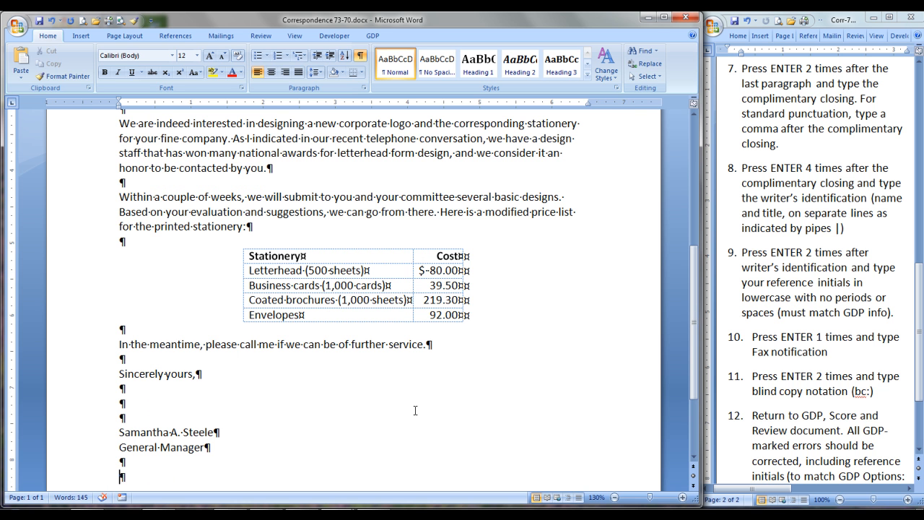
text(srg)
key(Return)
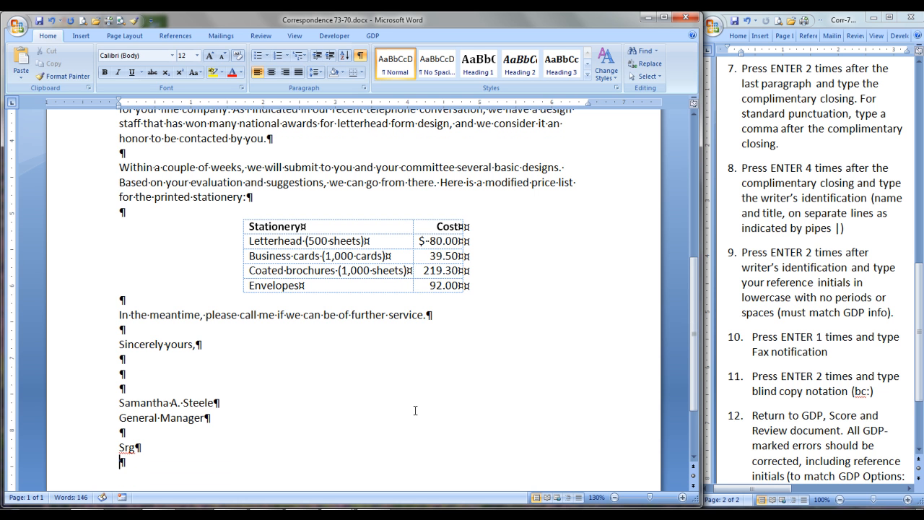
key(ctrl+z)
text(By fax)
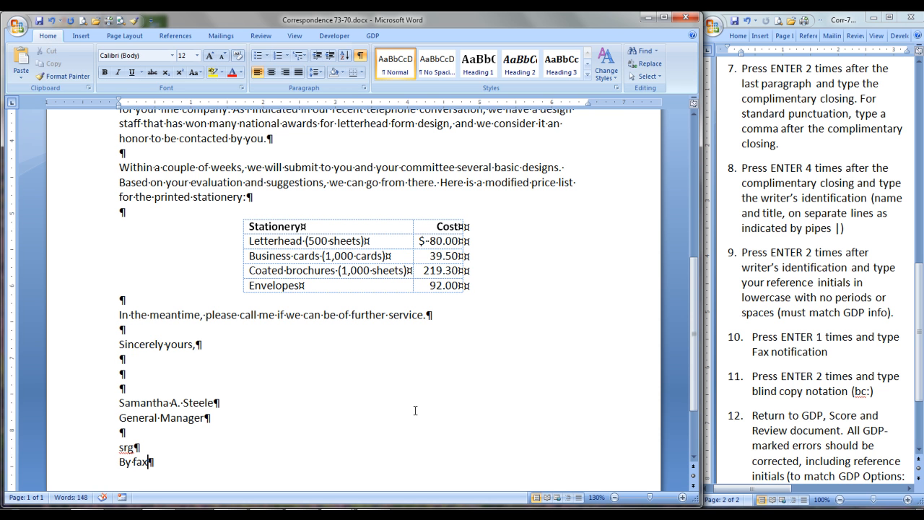
Add the blind copy notation "bc: Design Department" two lines below the fax notation, keeping "bc" in lowercase
key(Return)
key(Return)
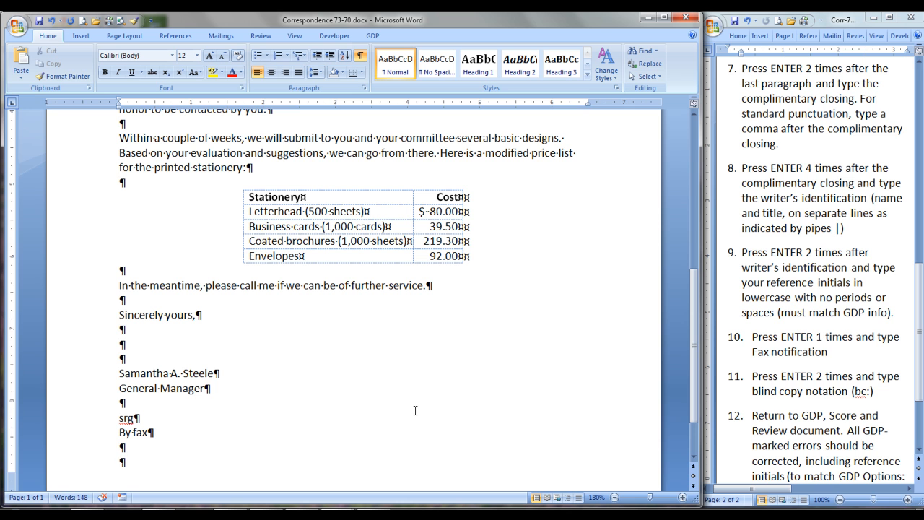
text(bc: Design Department)
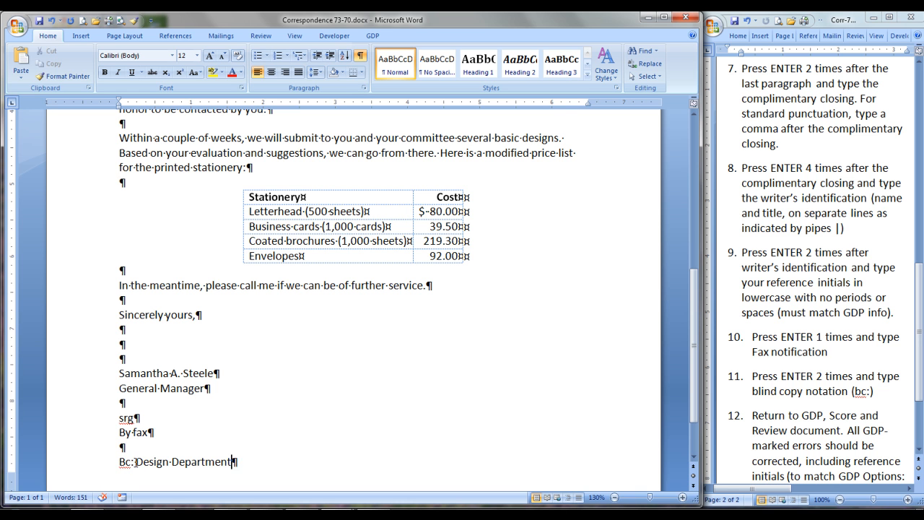
drag(124, 462, 119, 462)
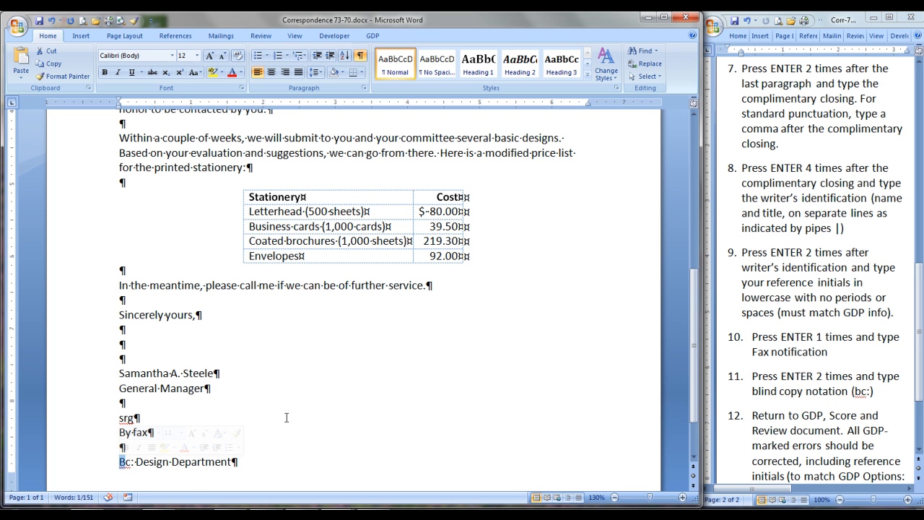
text(b)
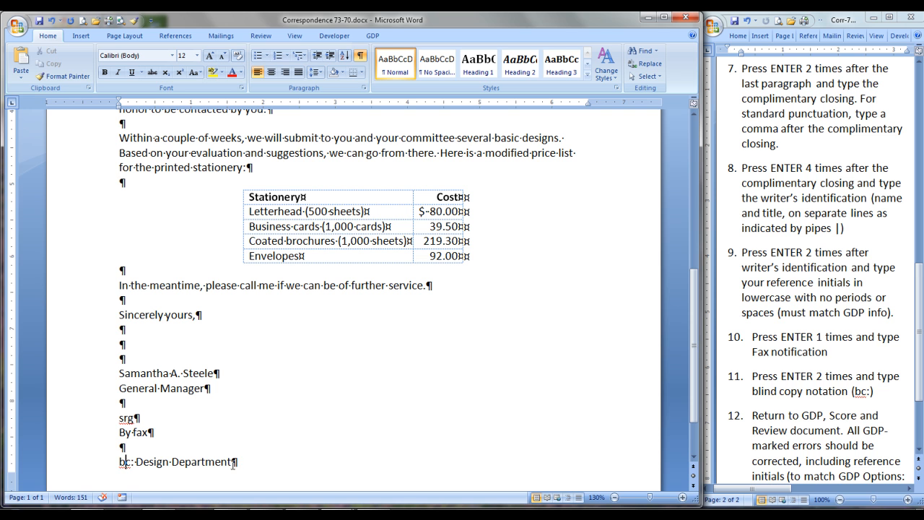
click(232, 462)
Review the layout of the whole letter with the formatting marks hidden, and again with them shown
click(359, 55)
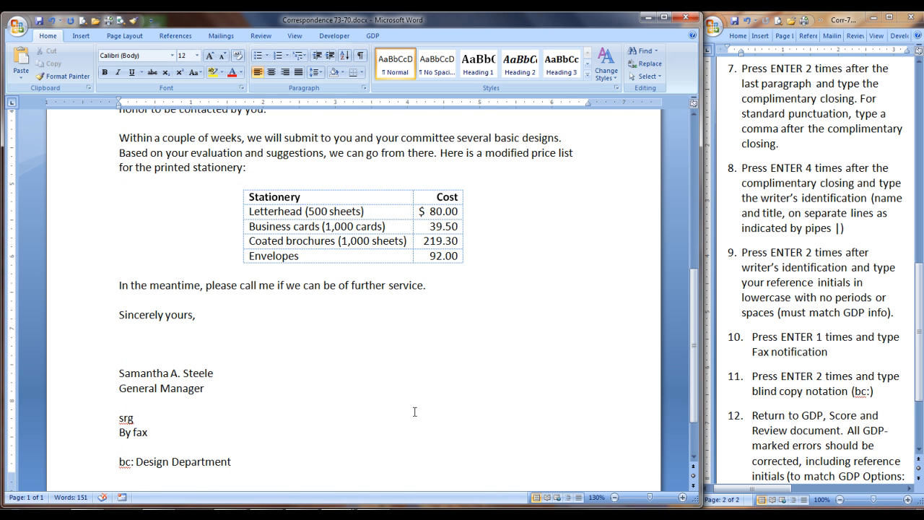
scroll(414, 412, up, 6)
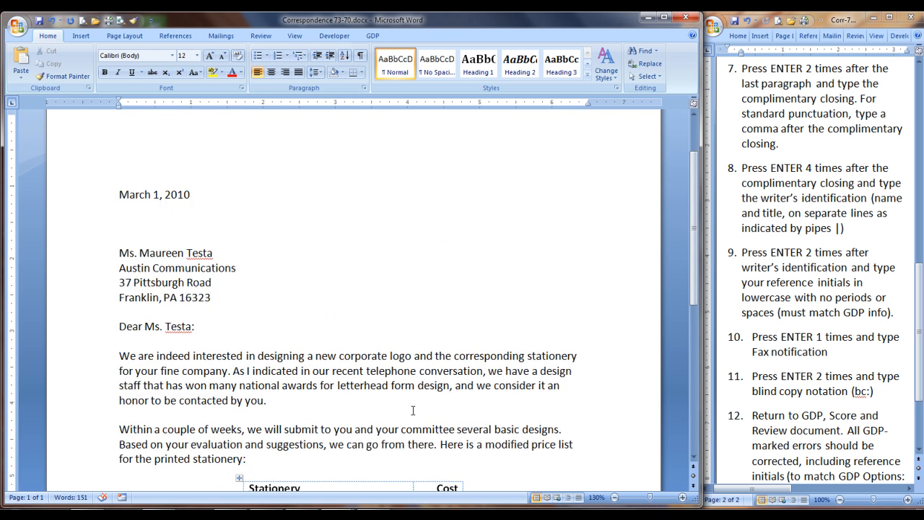
scroll(414, 411, down, 7)
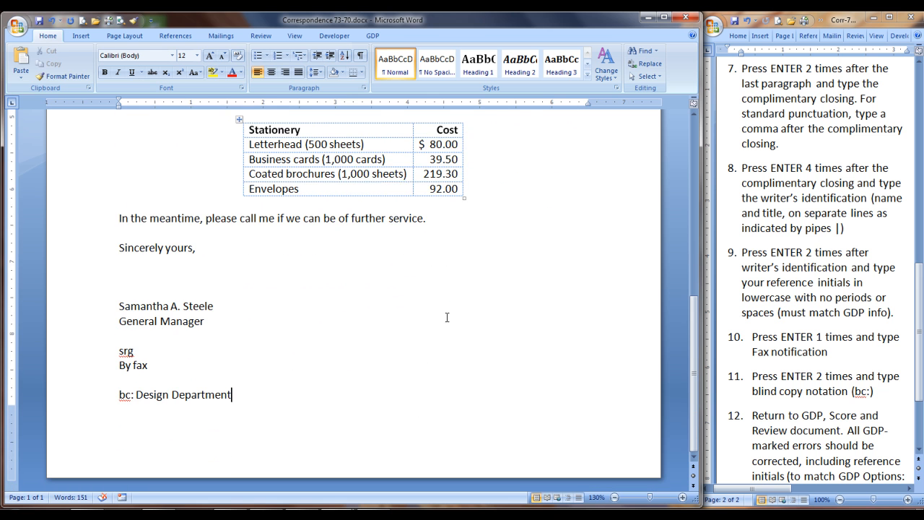
click(360, 57)
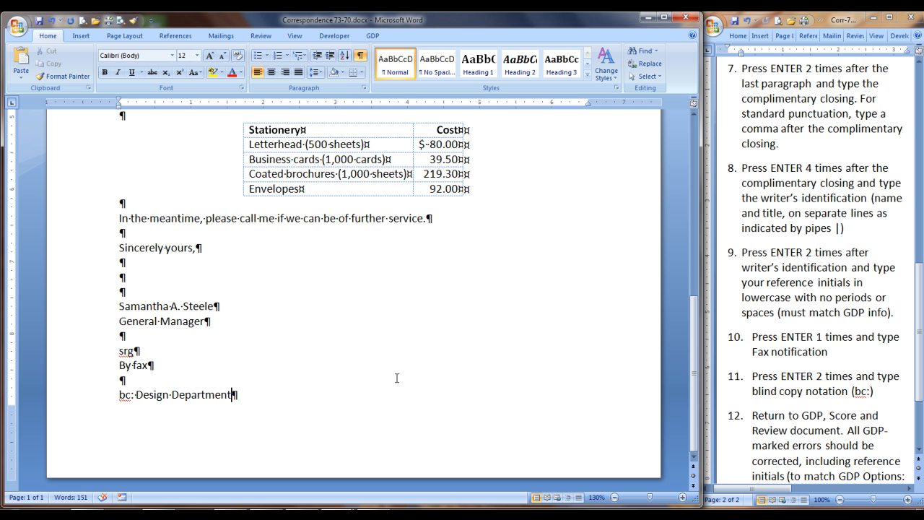
scroll(397, 378, up, 6)
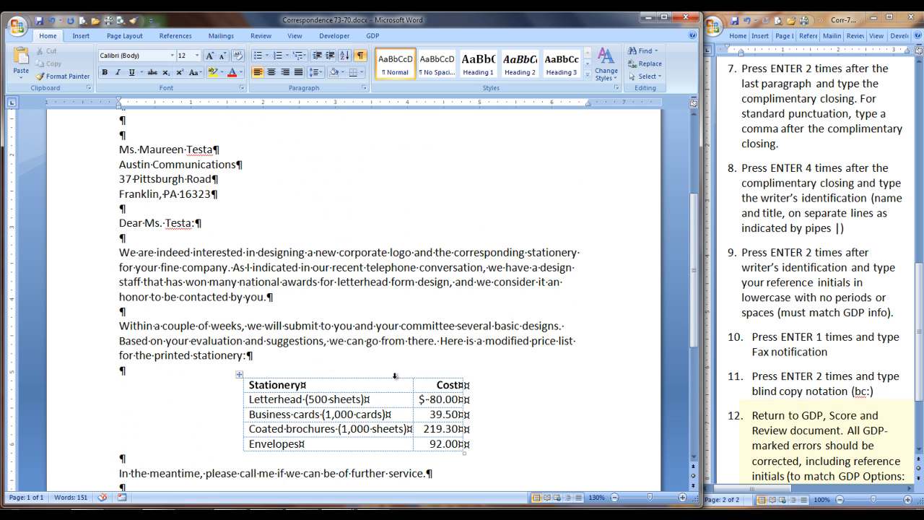
scroll(394, 377, down, 6)
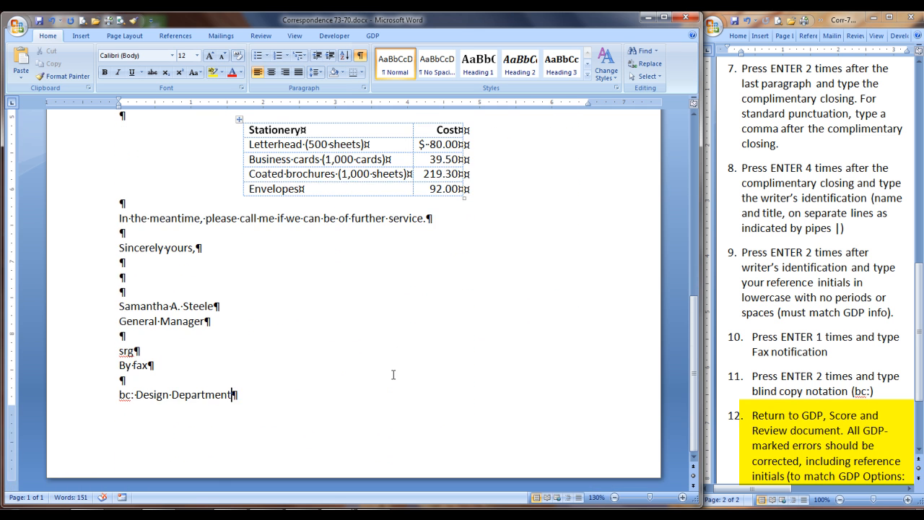